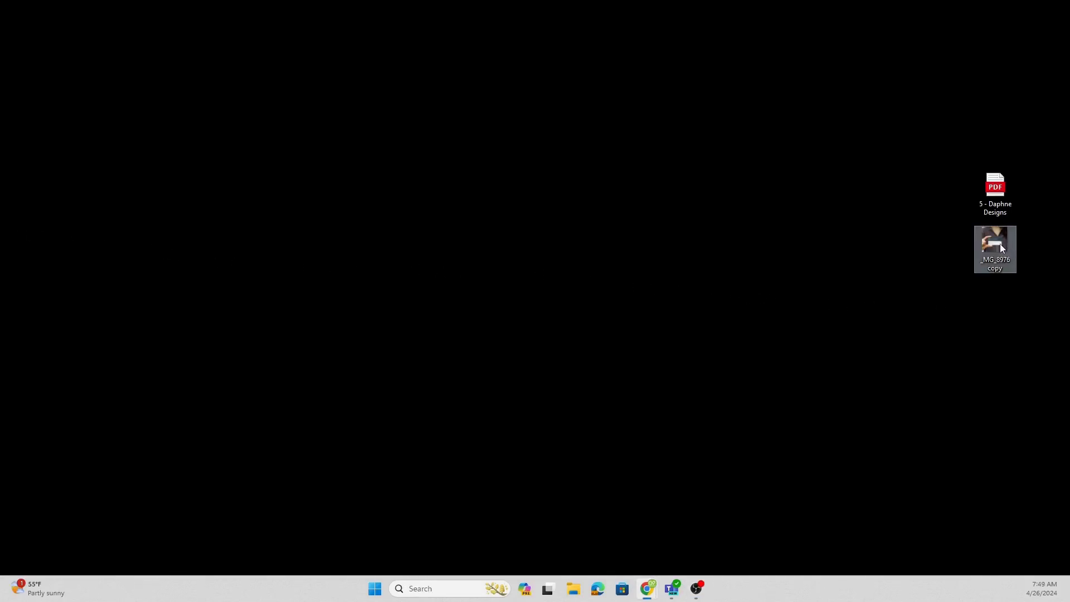
# Open the _MG_8976 copy business card image from the desktop in Paint
pyautogui.rightClick(1000, 243)
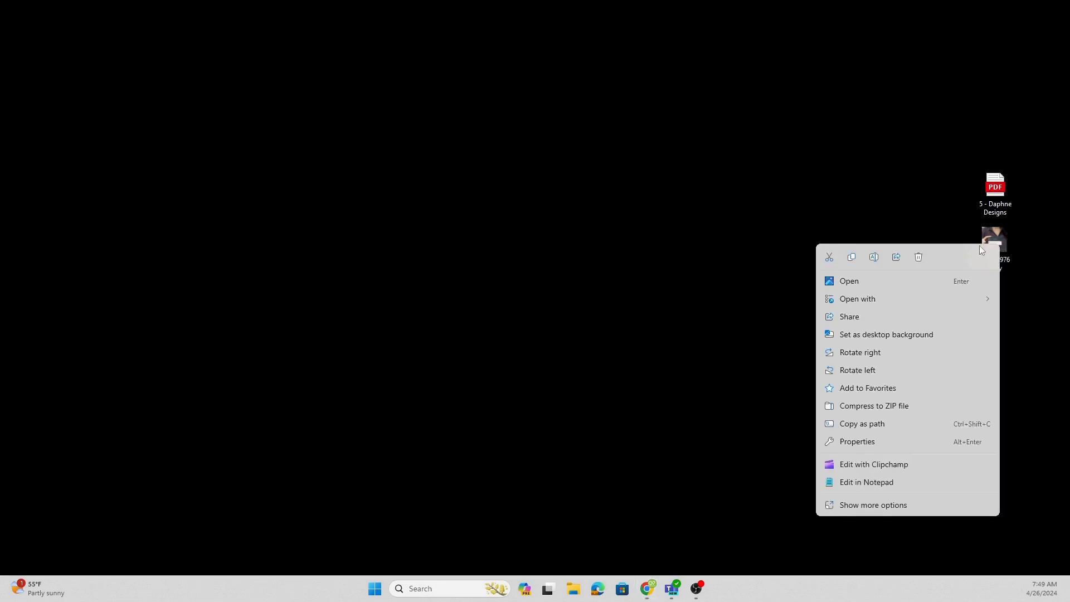
pyautogui.moveTo(858, 298)
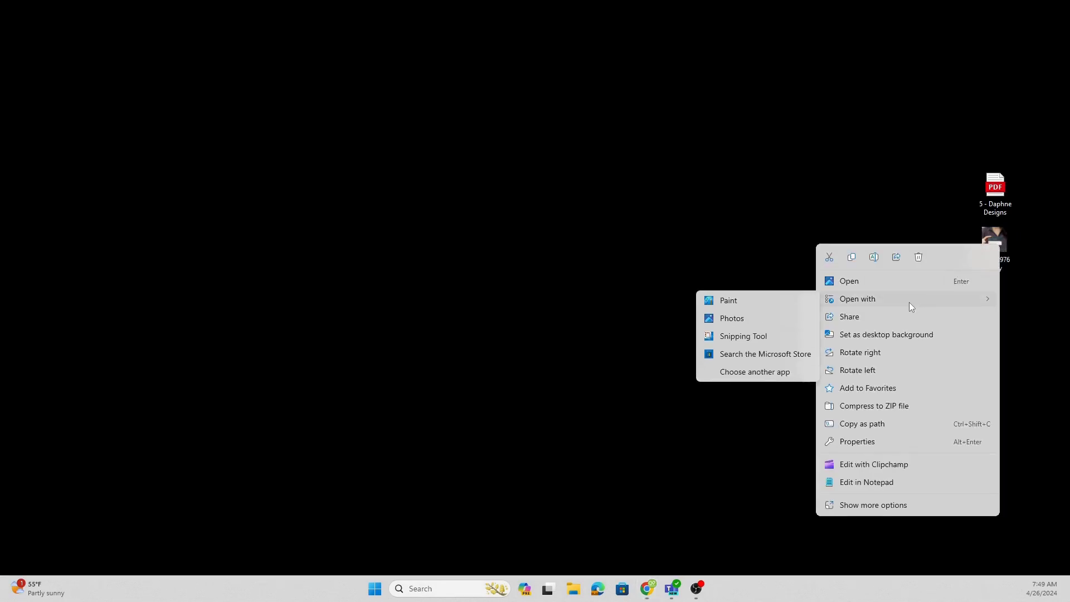
pyautogui.click(777, 304)
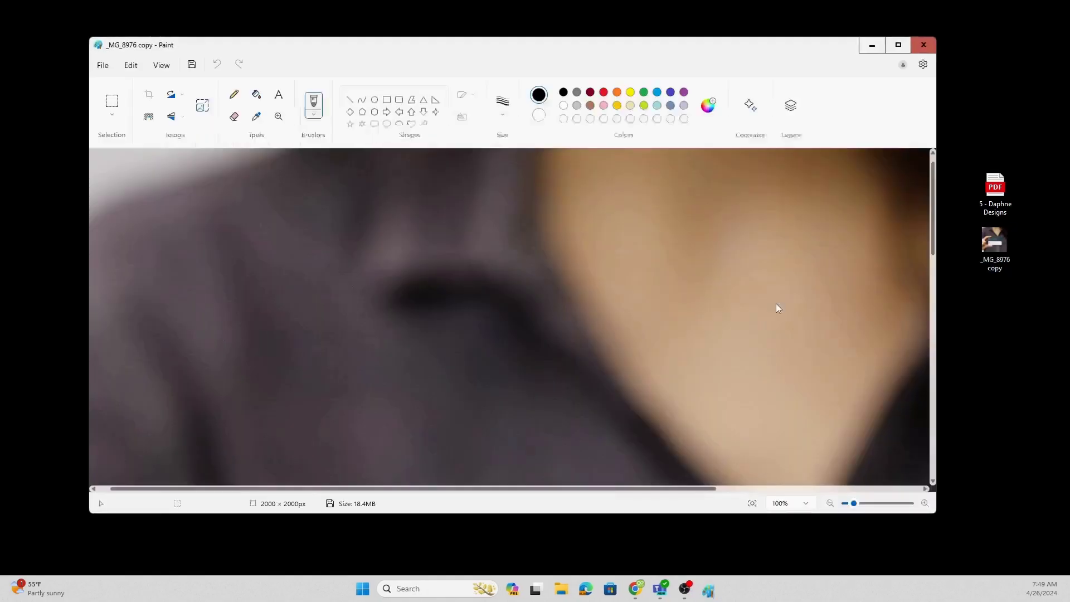
# Zoom to 25% and read Image Properties: 300 DPI, 2000 × 2000 pixels
pyautogui.click(784, 502)
pyautogui.write('25')
pyautogui.press('Return')
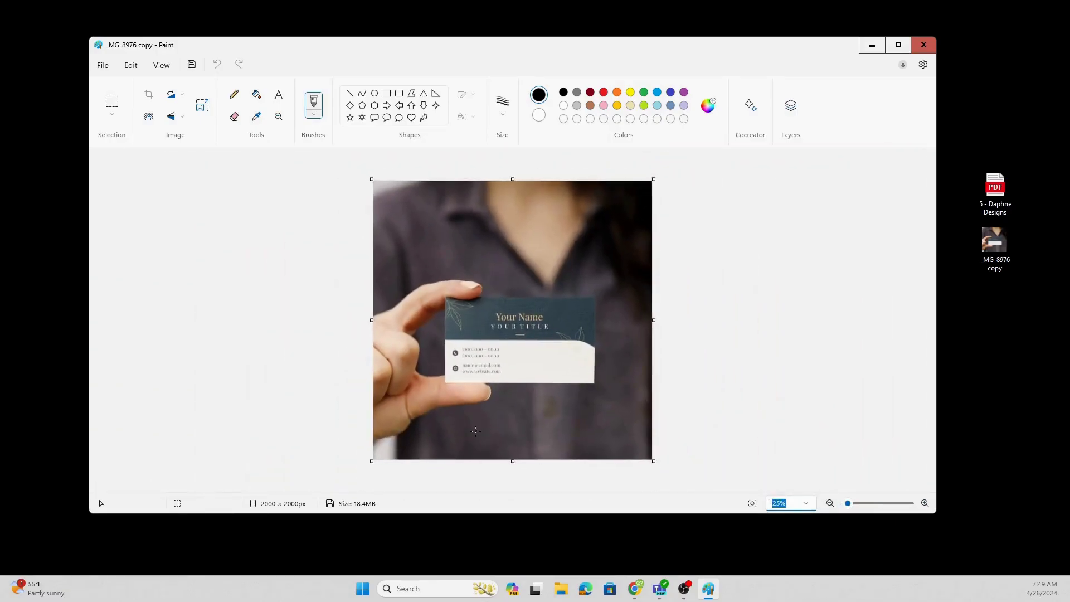
pyautogui.click(102, 64)
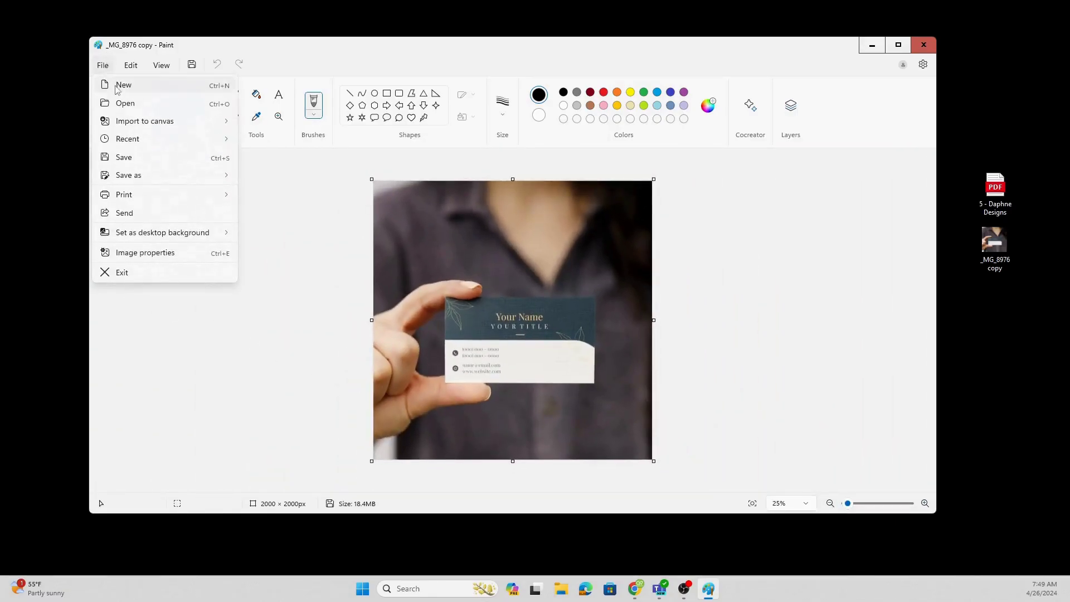
pyautogui.click(159, 256)
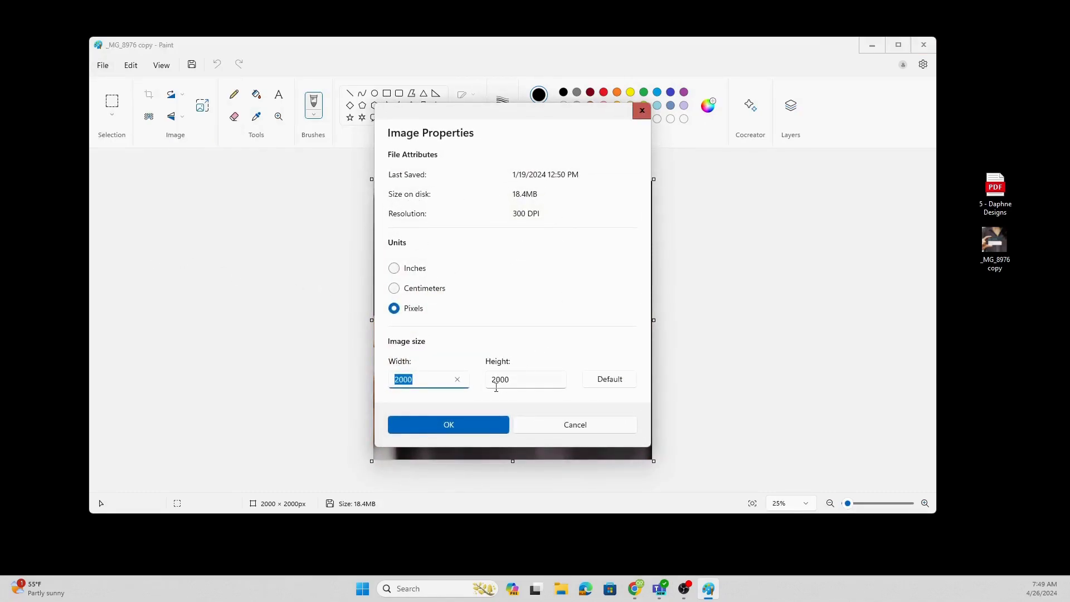
pyautogui.click(448, 425)
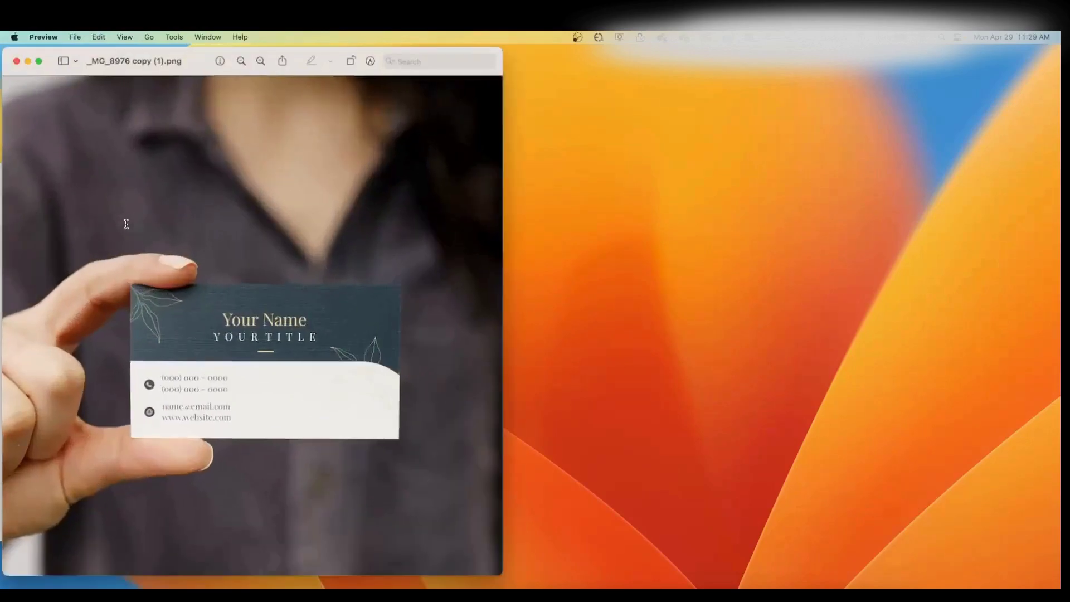
# Show the Inspector and highlight the Image DPI value of 300 pixels/inch
pyautogui.click(174, 37)
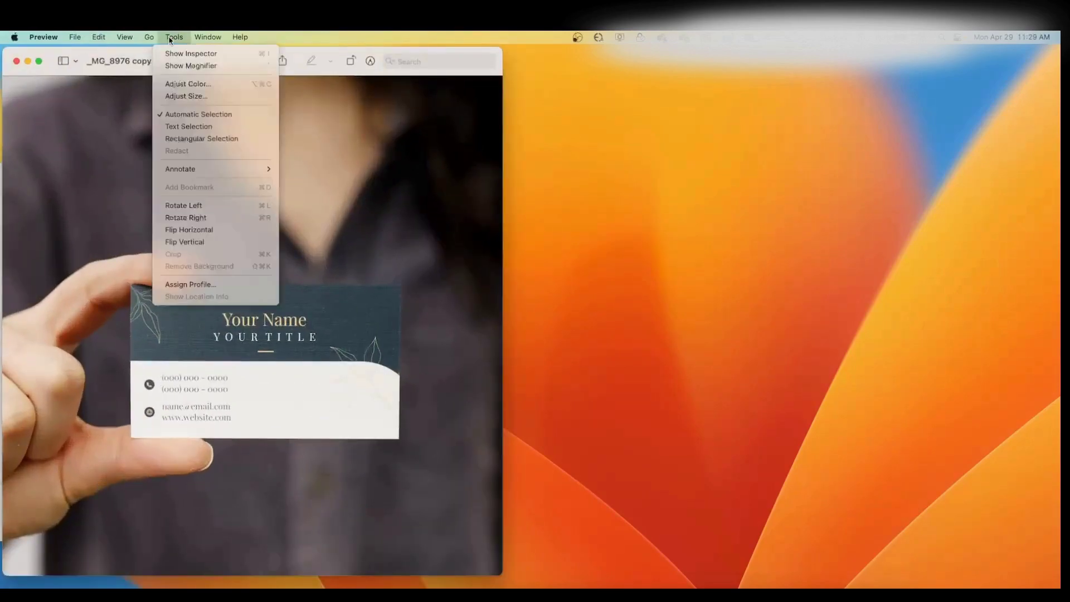
pyautogui.click(202, 53)
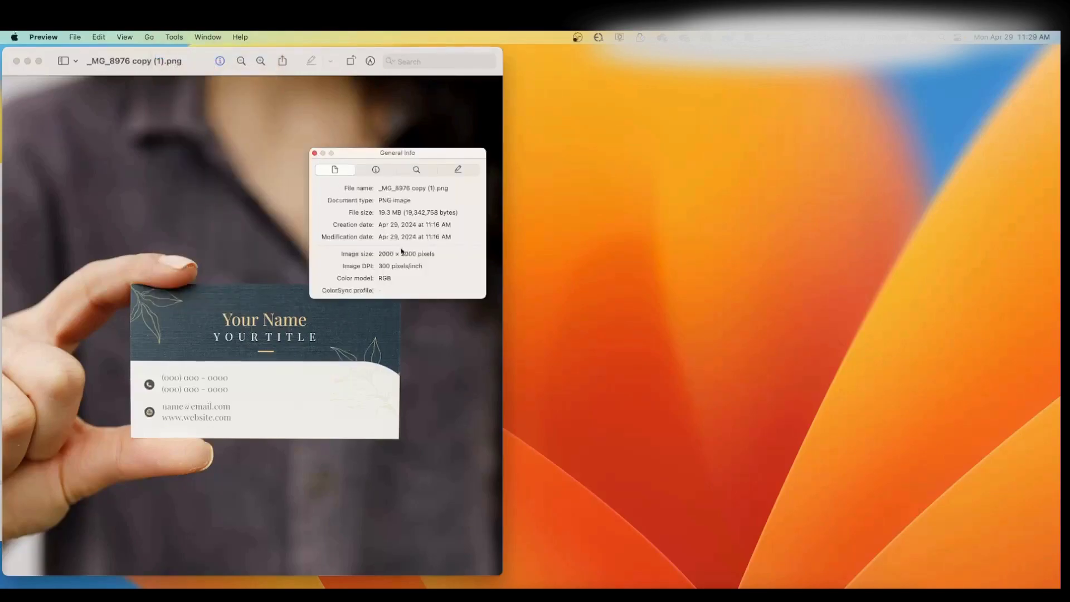
pyautogui.moveTo(426, 265); pyautogui.dragTo(346, 261)
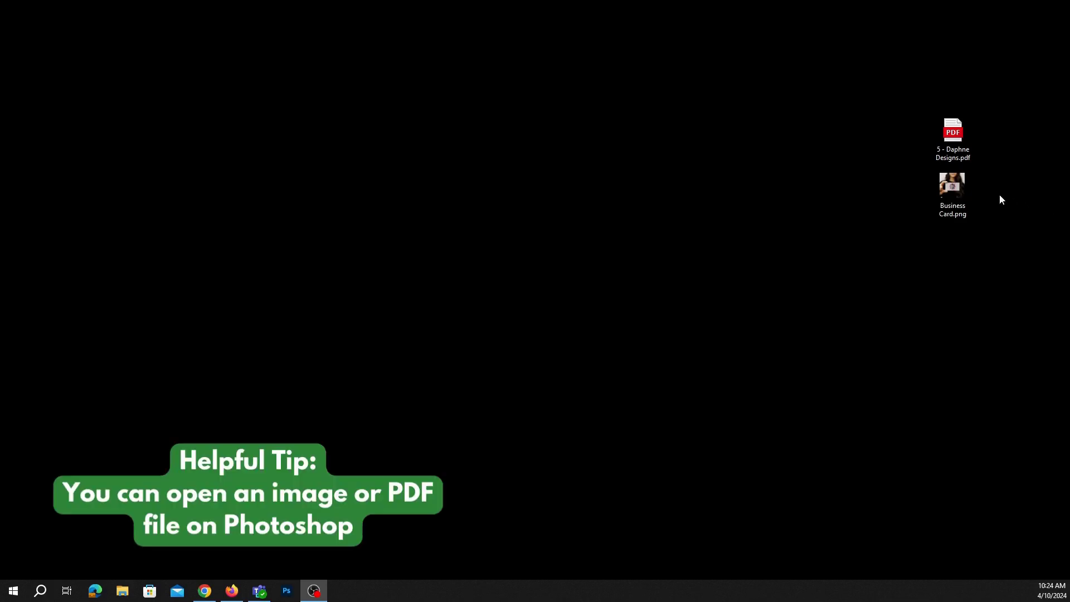
# Open the 5 - Daphne Designs.pdf from the desktop in Adobe Photoshop 2024
pyautogui.rightClick(964, 138)
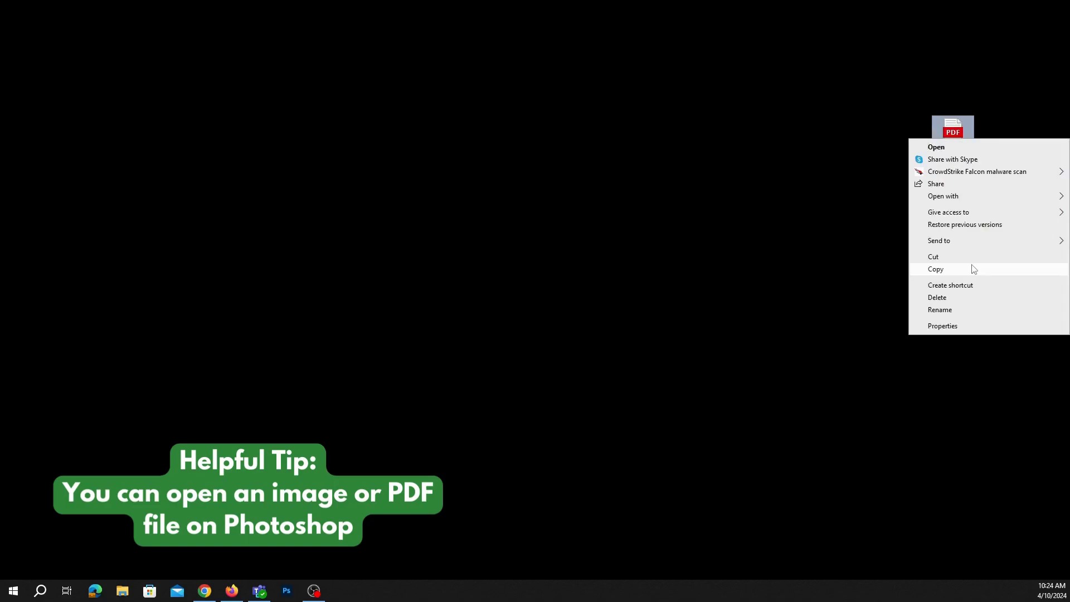
pyautogui.moveTo(944, 196)
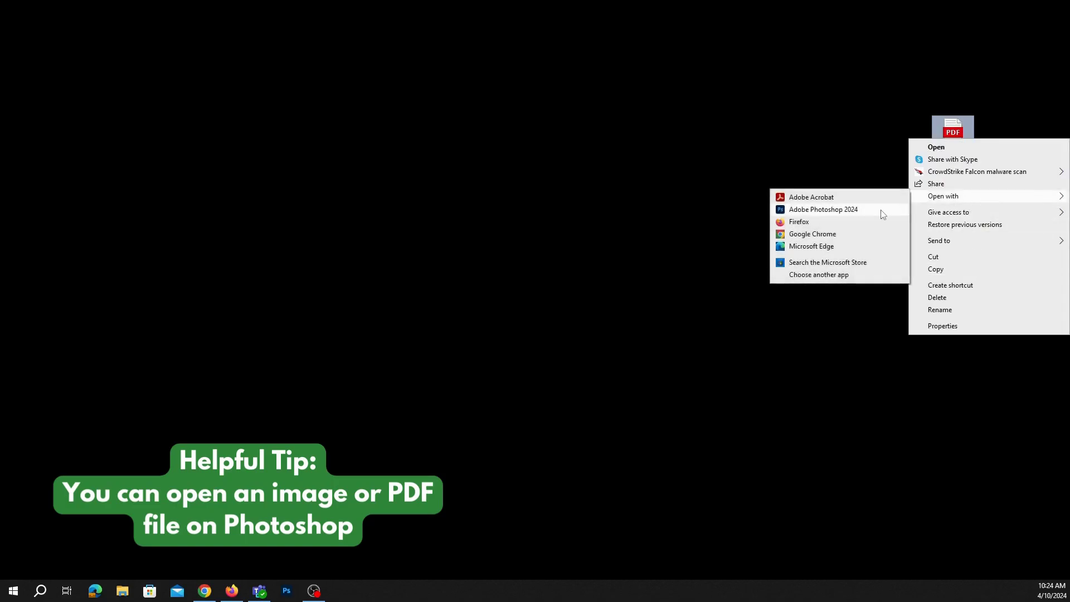
pyautogui.click(823, 209)
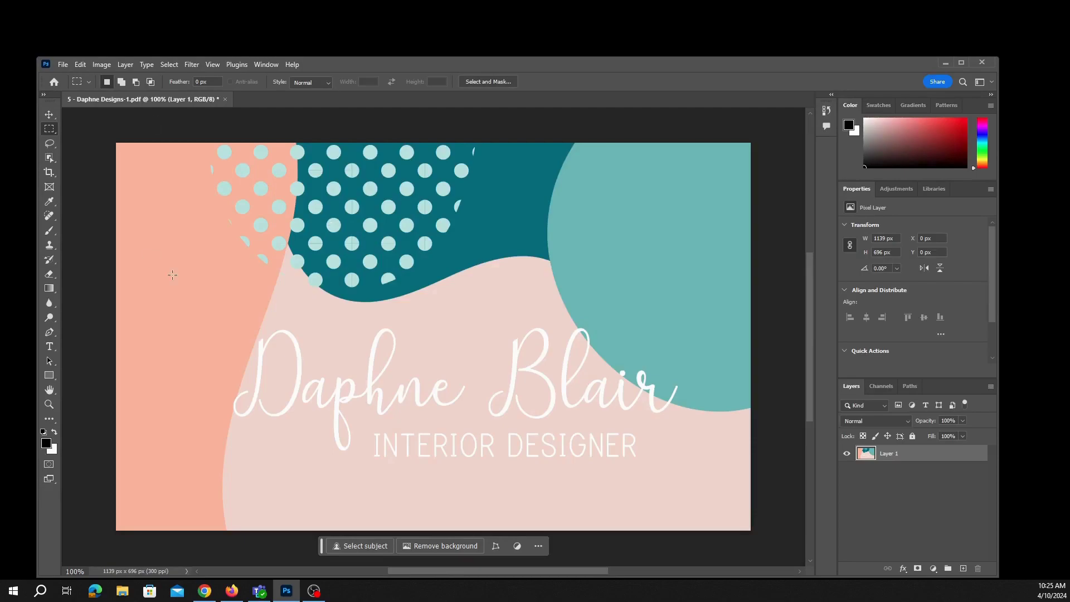
# Read Image Size: 1139 × 696 px at 300 pixels/inch, then close the document
pyautogui.click(102, 67)
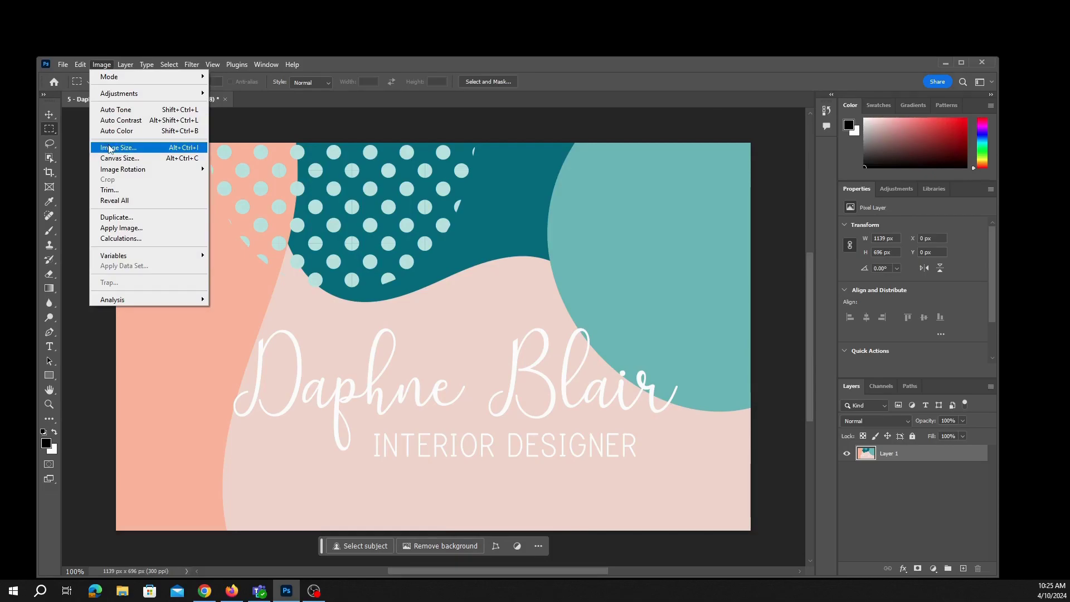
pyautogui.click(110, 149)
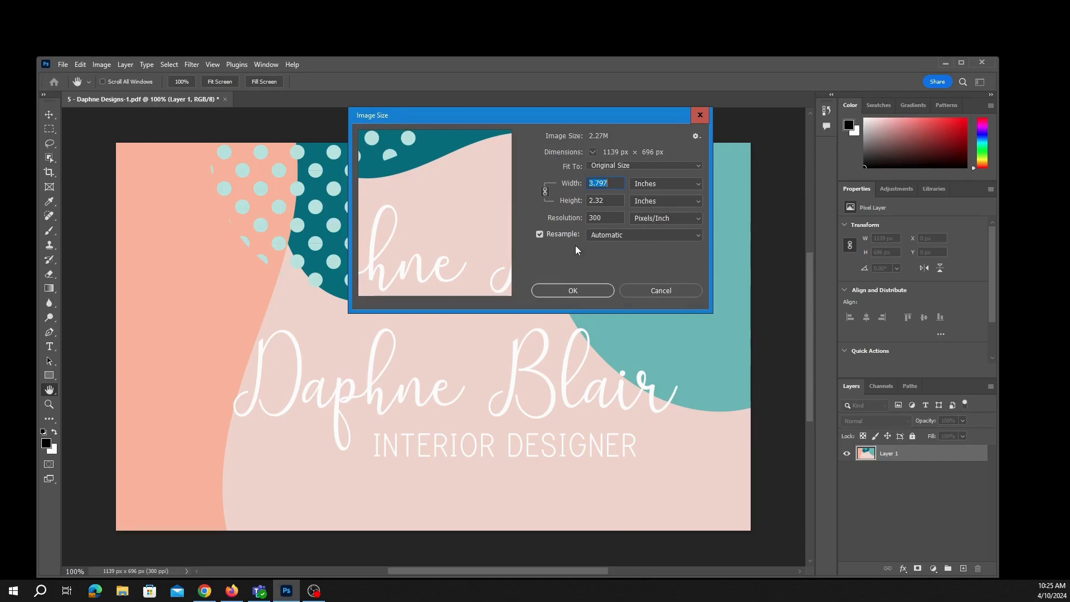
pyautogui.click(700, 115)
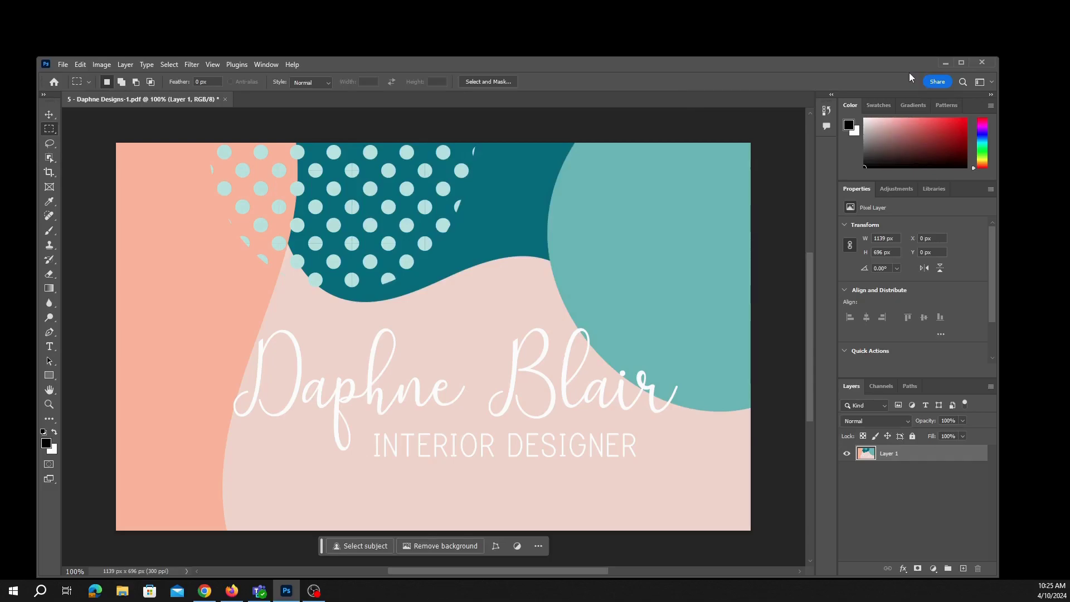
pyautogui.click(982, 64)
# Quit Photoshop and switch to Firefox showing the GotPrint YouTube videos page
pyautogui.click(526, 262)
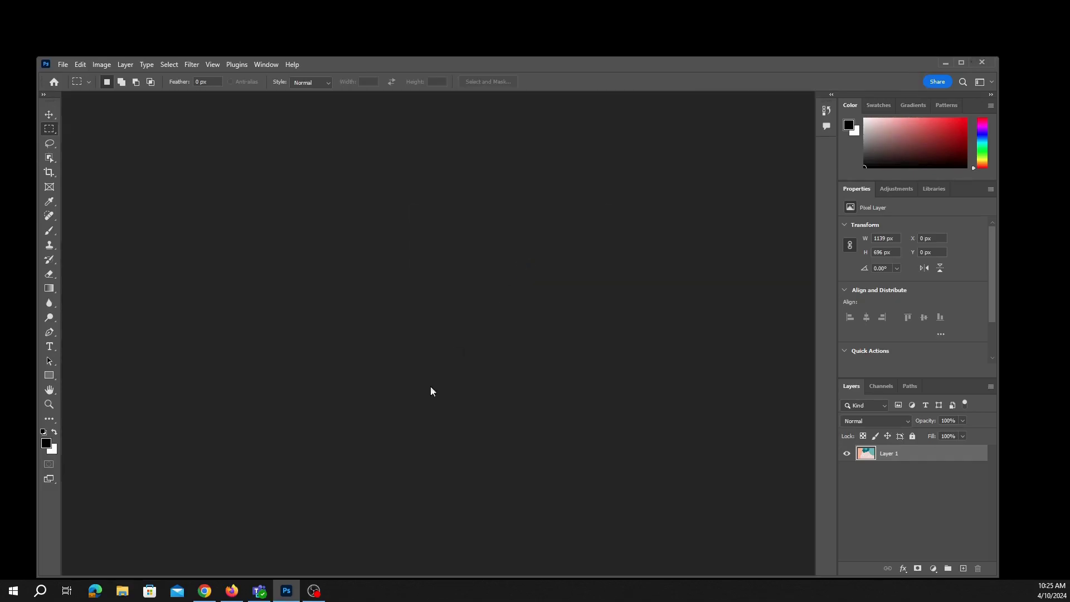
pyautogui.click(232, 591)
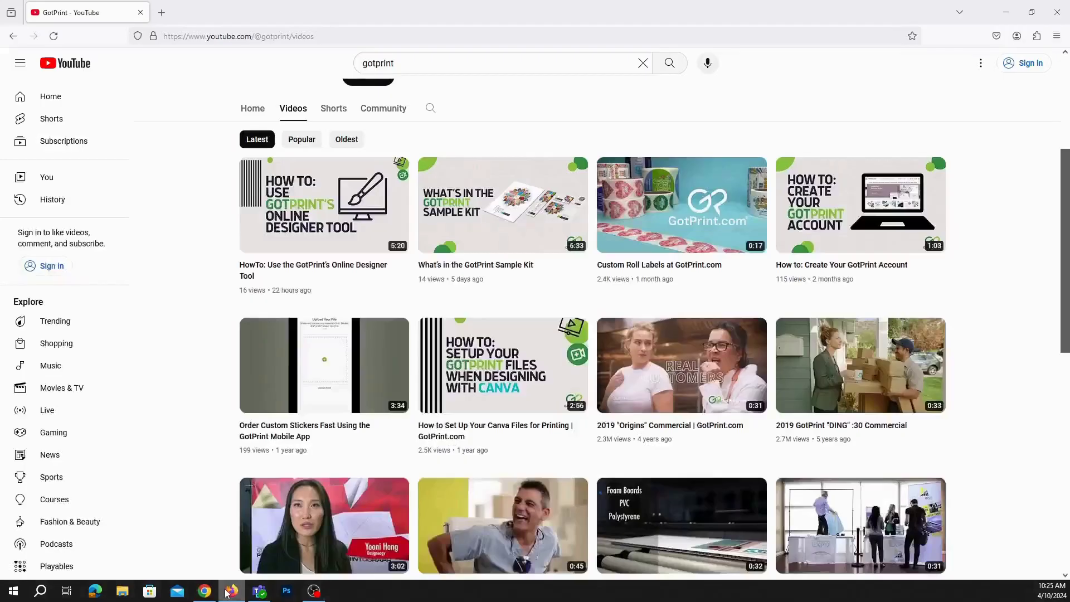